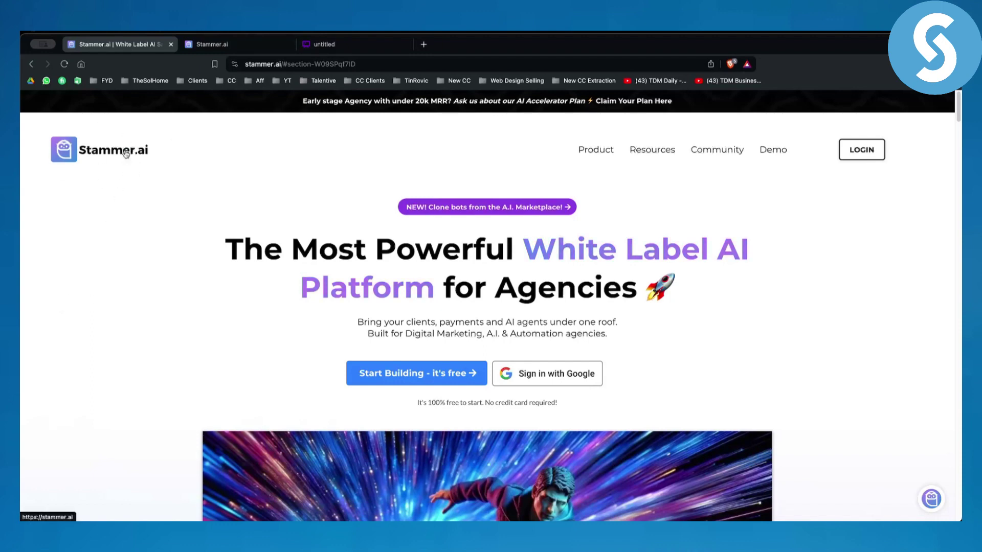
- Highlight 'White Label AI Platform' and then the whole headline to point them out
left_click_drag(524, 245, 430, 295)
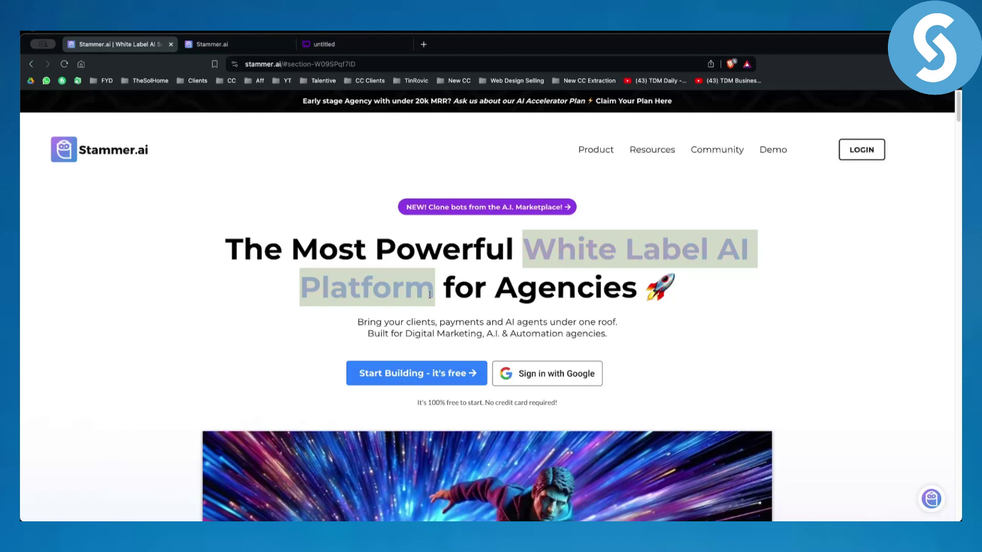
left_click(291, 321)
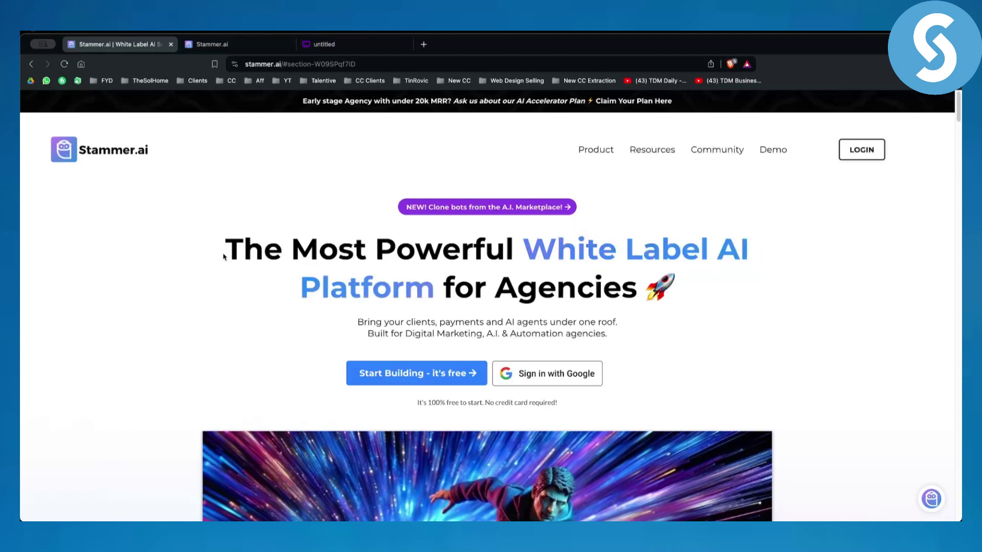
left_click_drag(225, 253, 749, 301)
left_click(750, 302)
- In the Whimsical flowchart, branch a new '5 chatbots (ai)' box right from Stammer AI
left_click(356, 44)
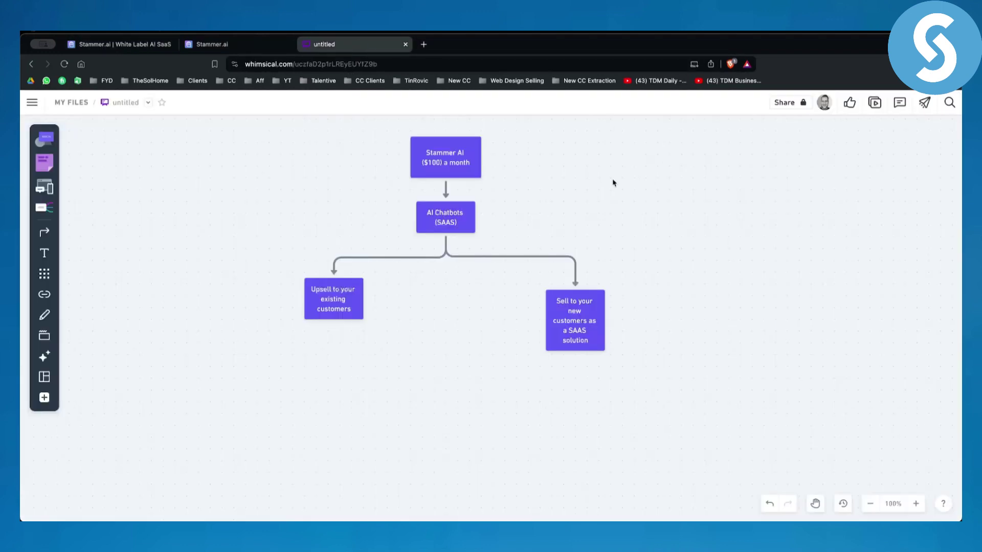
left_click(470, 159)
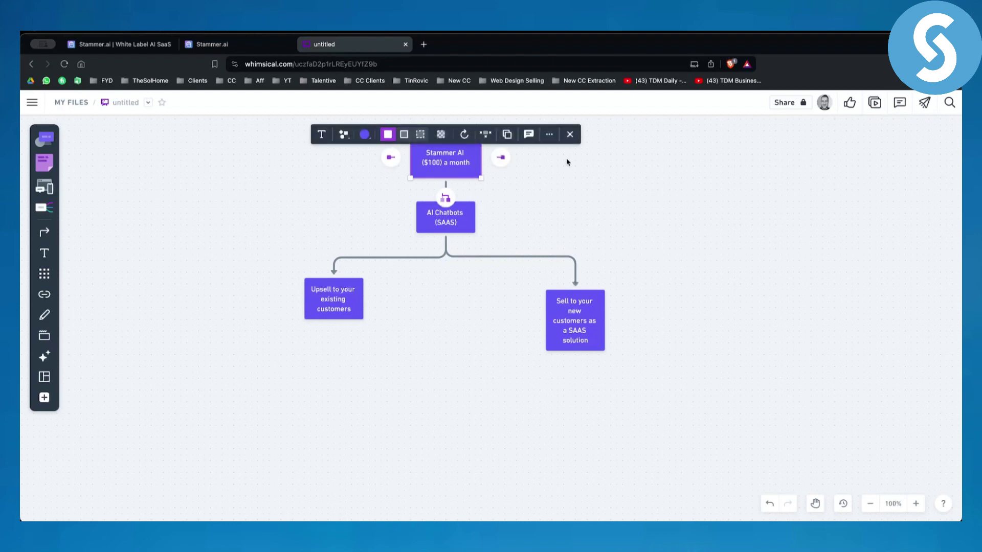
left_click(588, 182)
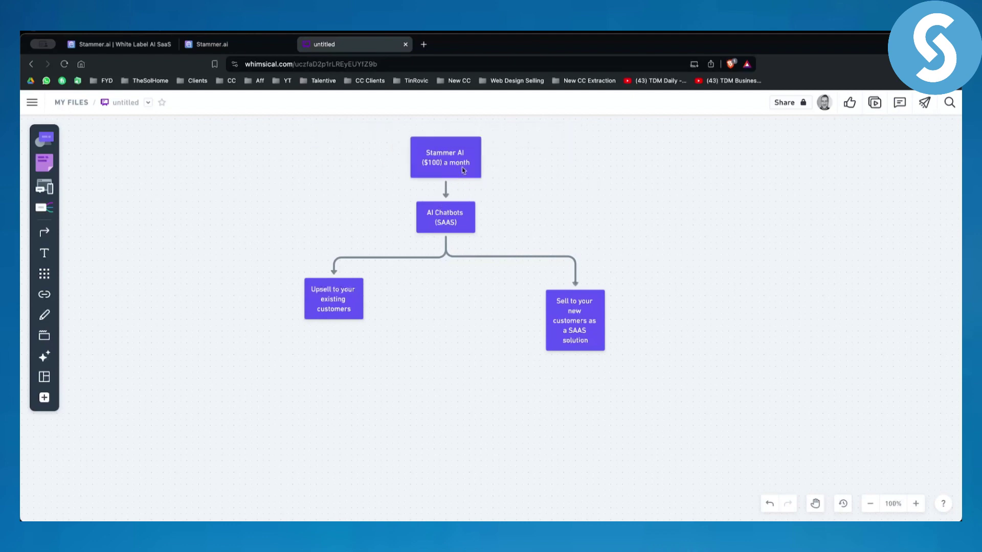
left_click(463, 170)
left_click(500, 158)
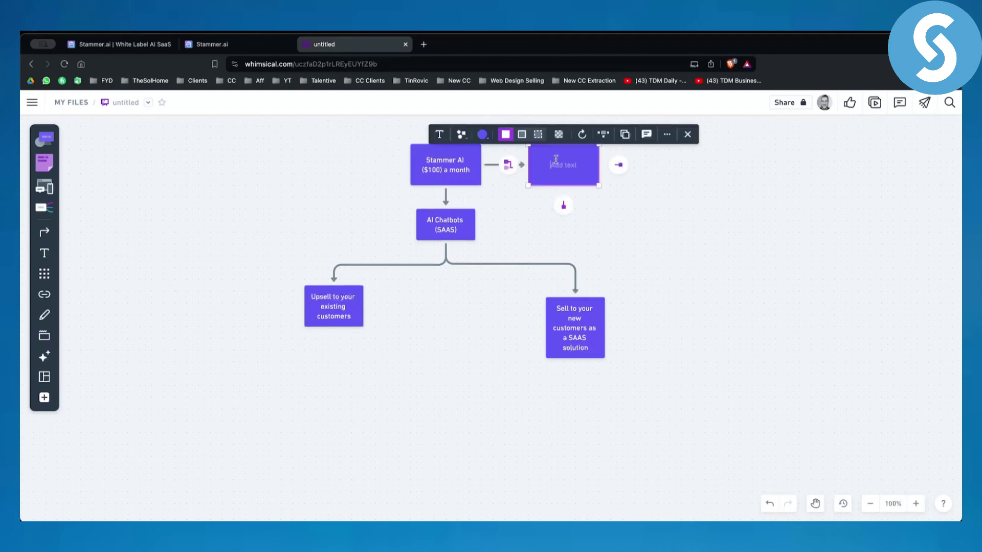
type("5 chatbots (ai)")
key("Escape")
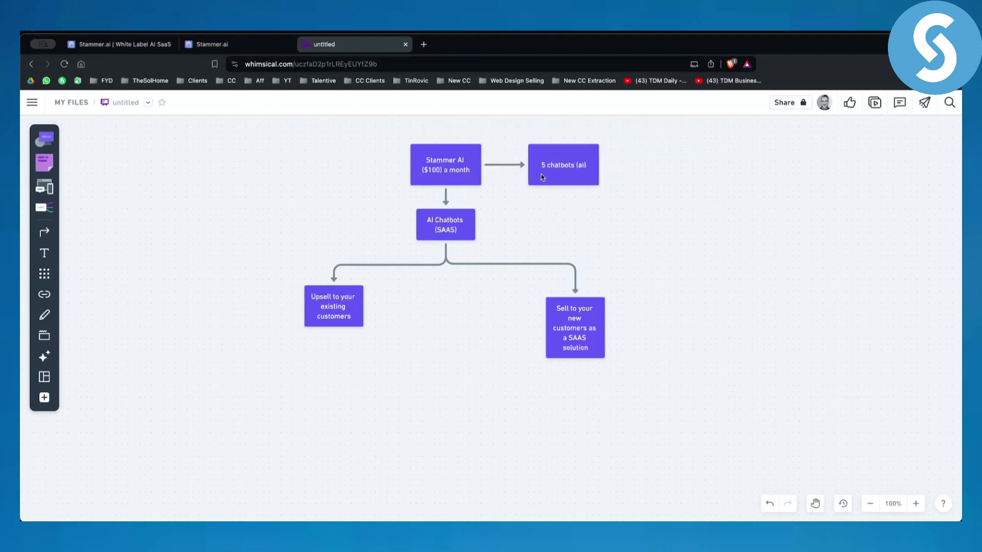
- Add a linked box after '5 chatbots (ai)' labelled '$1000 per month reccuring'
left_click(618, 166)
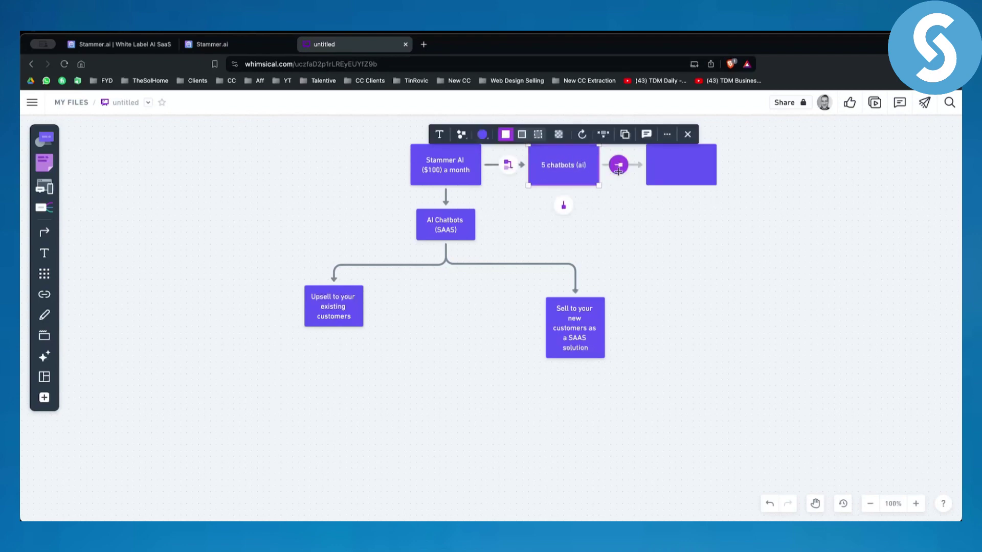
left_click(772, 251)
left_click(691, 163)
left_click(691, 162)
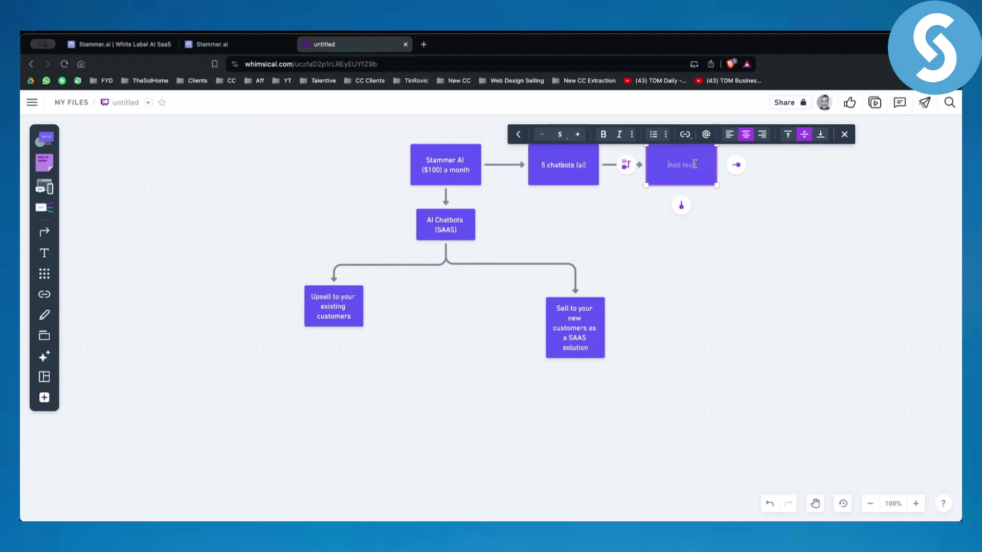
type("5+")
key("BackSpace")
type("$1000 per month reccuring")
- Select the top row of three boxes, then go to the Stammer.ai dashboard
left_click(750, 255)
left_click(702, 167)
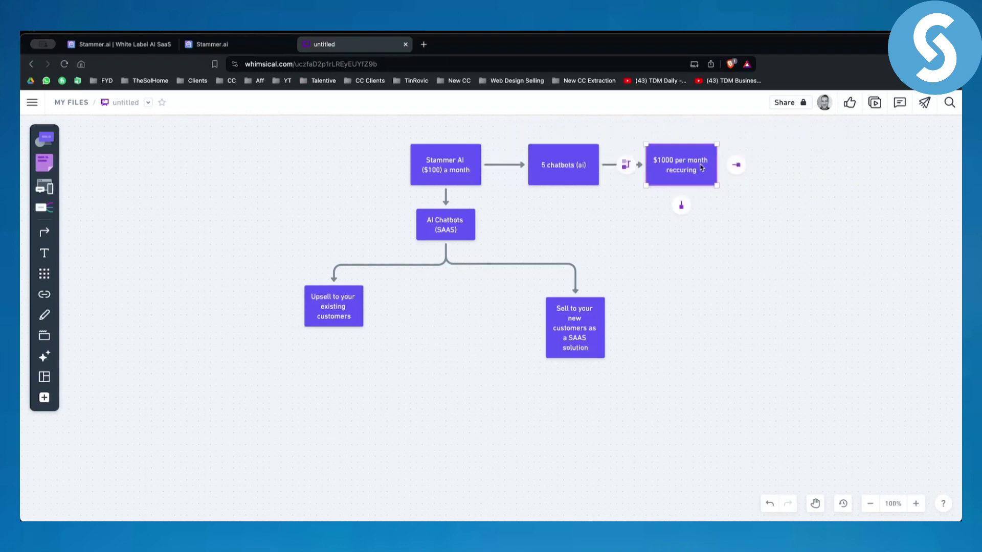
left_click(569, 166)
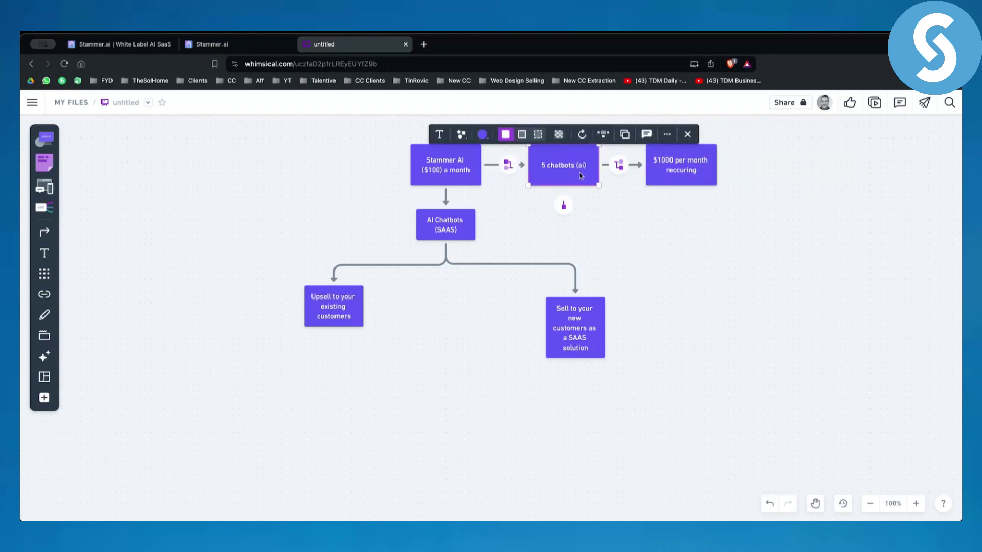
left_click(681, 178)
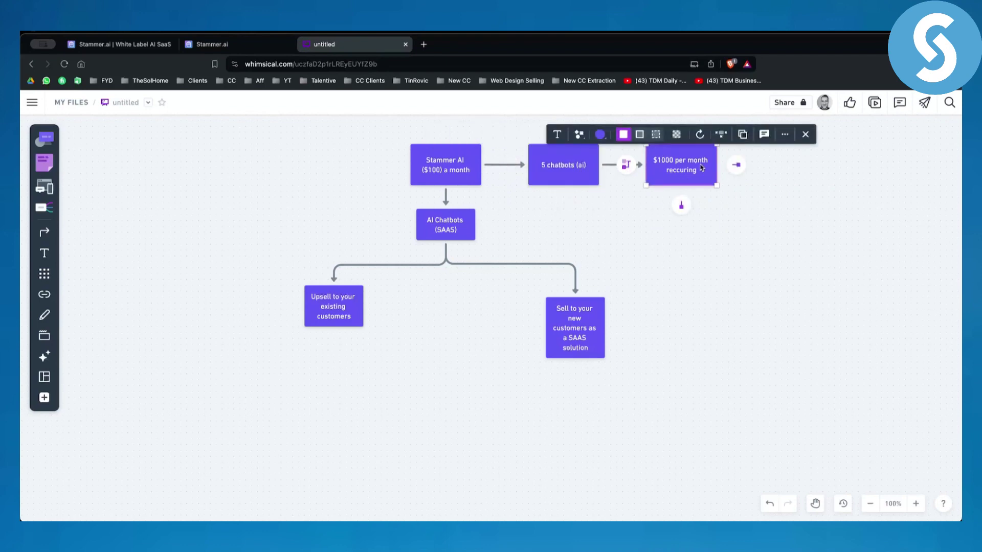
left_click(443, 174)
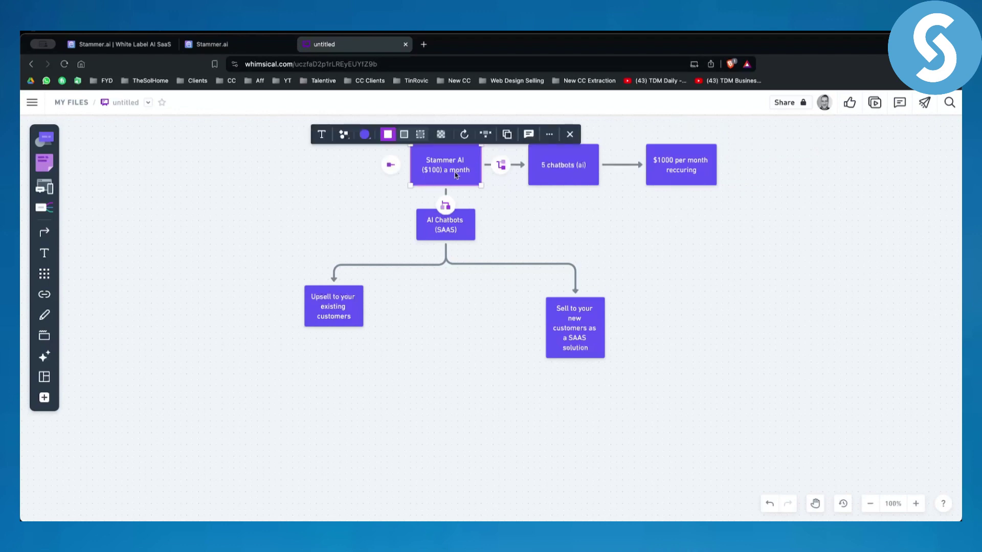
left_click(340, 213)
left_click_drag(373, 175, 762, 165)
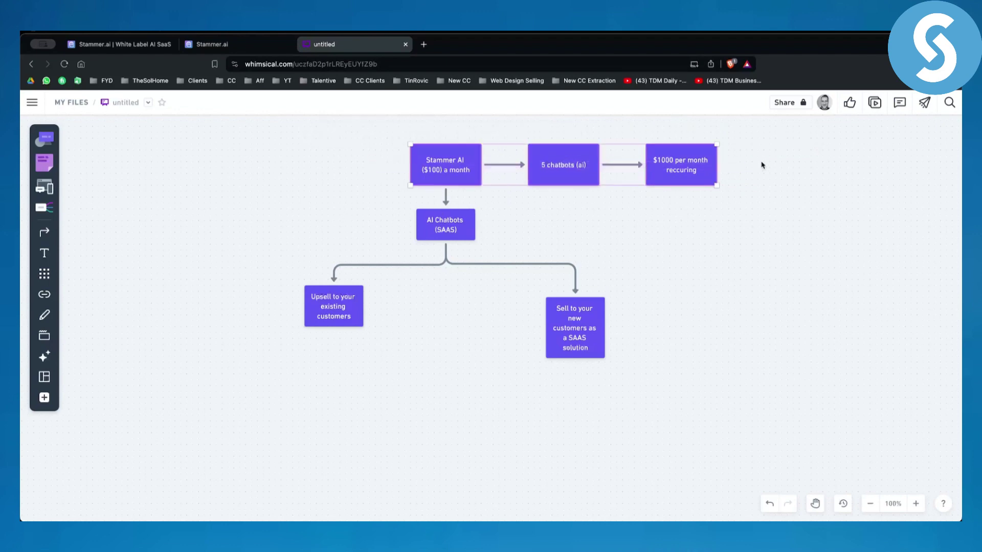
left_click(212, 45)
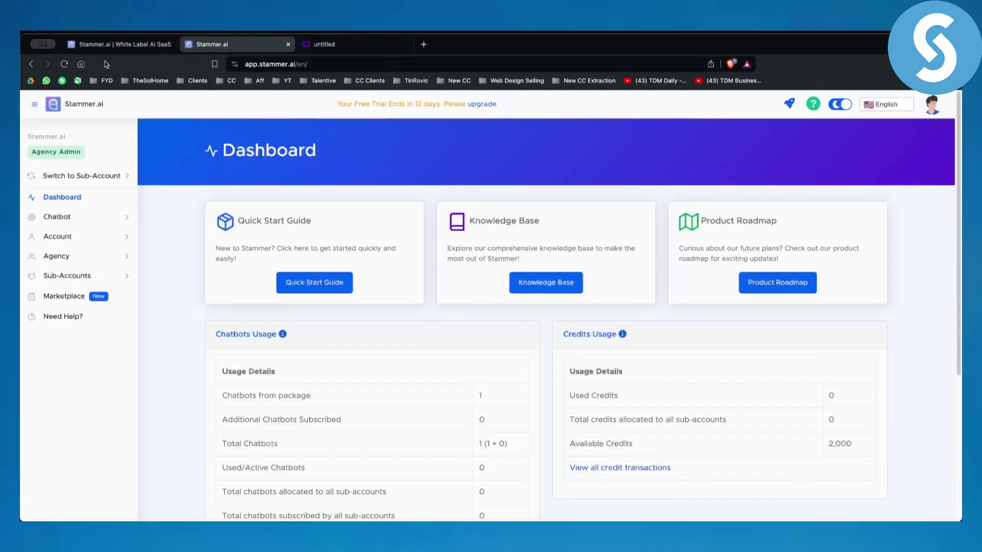
- Go to the Stammer.ai pricing section and highlight the Startup plan's $97 price
left_click(119, 45)
mouse_move(595, 149)
left_click(592, 185)
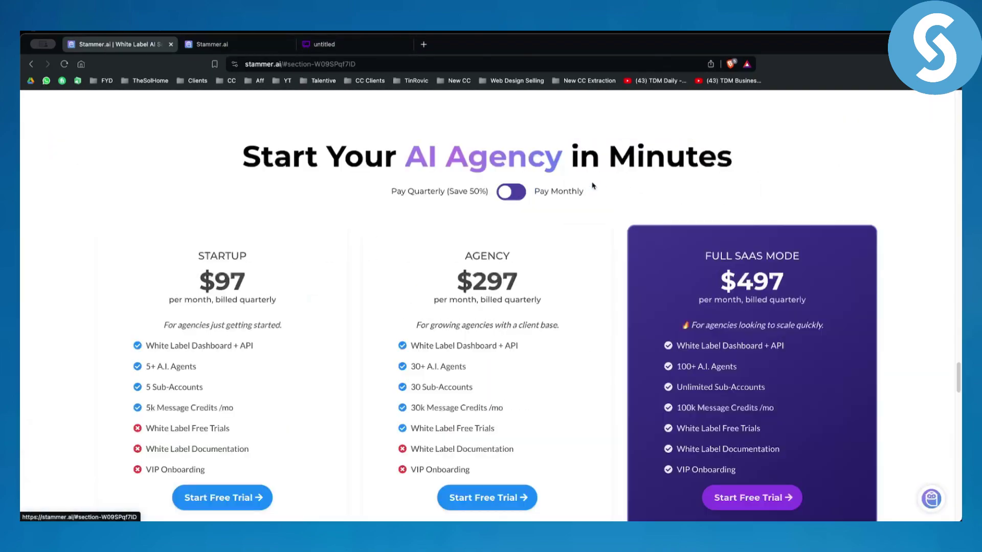
left_click_drag(199, 276, 294, 281)
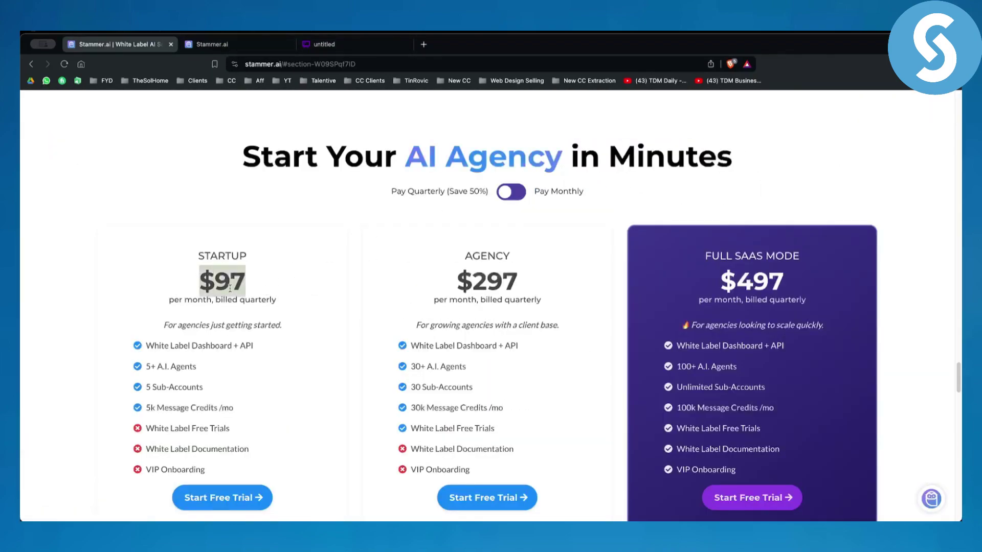
left_click(221, 303)
- Highlight the Startup plan's '5+ A.I. Agents', '5 Sub-Accounts' and $97 price, then return to Whimsical
left_click_drag(148, 366, 220, 370)
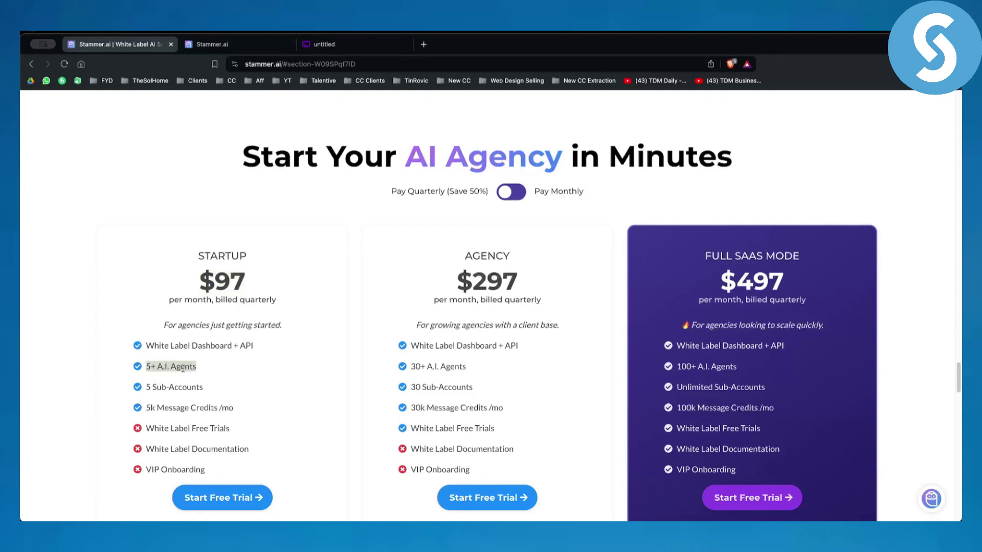
left_click(175, 361)
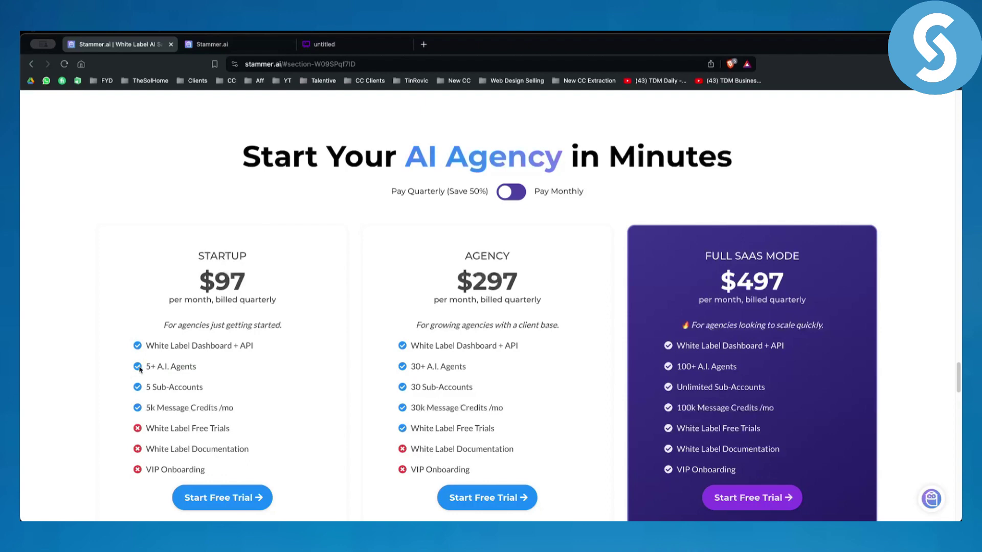
left_click_drag(144, 368, 208, 369)
left_click(208, 369)
left_click_drag(147, 366, 228, 371)
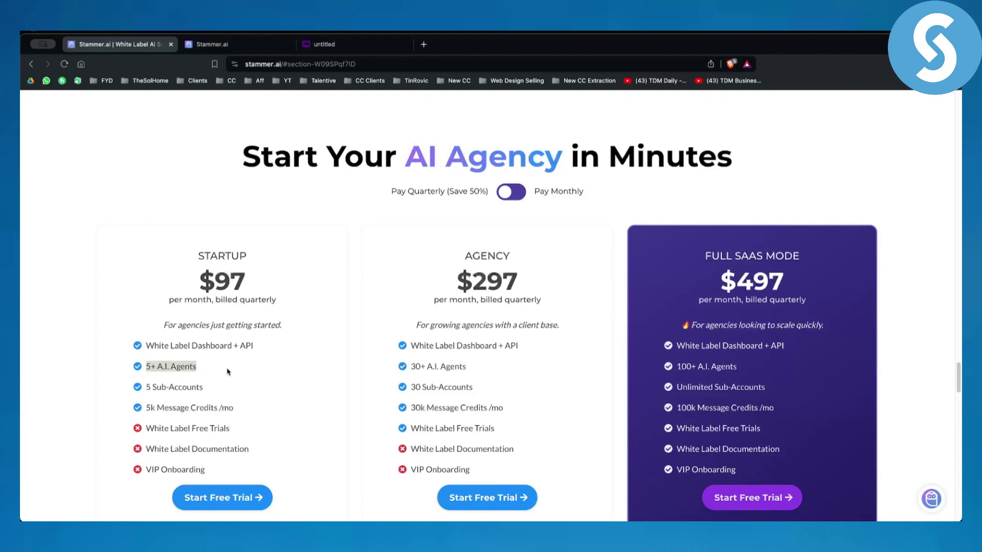
left_click_drag(148, 387, 204, 392)
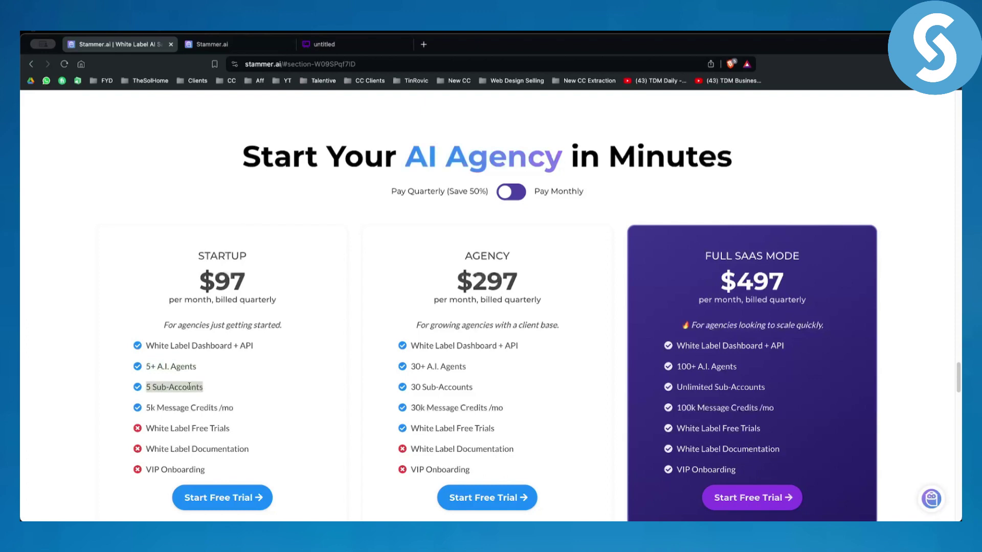
left_click(189, 386)
left_click_drag(147, 365, 225, 365)
left_click_drag(203, 277, 266, 282)
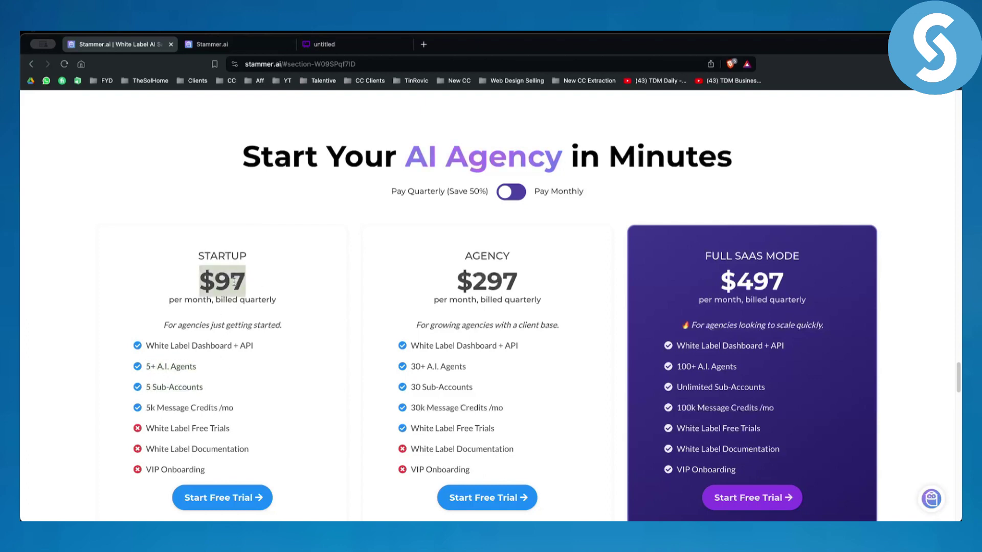
left_click(226, 46)
left_click(351, 46)
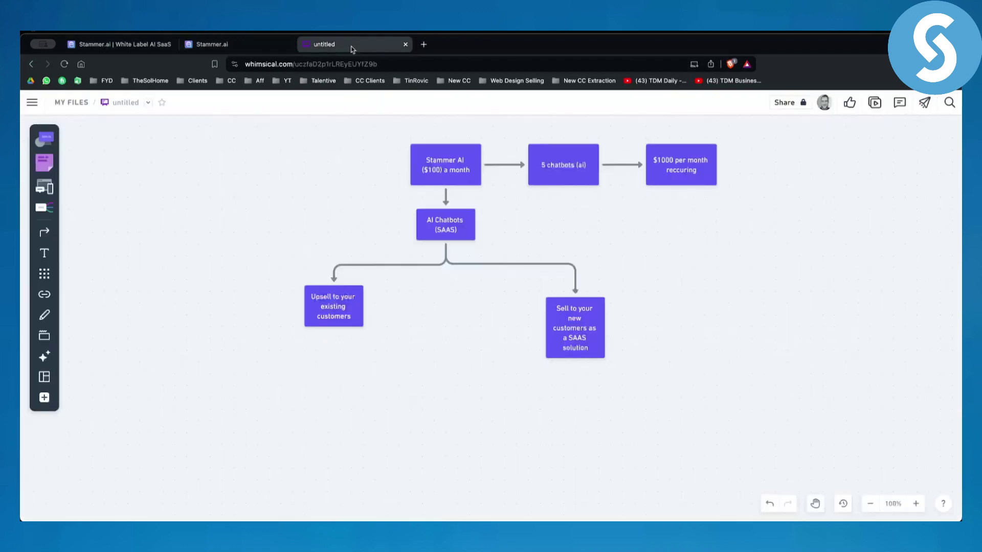
left_click(450, 175)
left_click(610, 212)
left_click(571, 173)
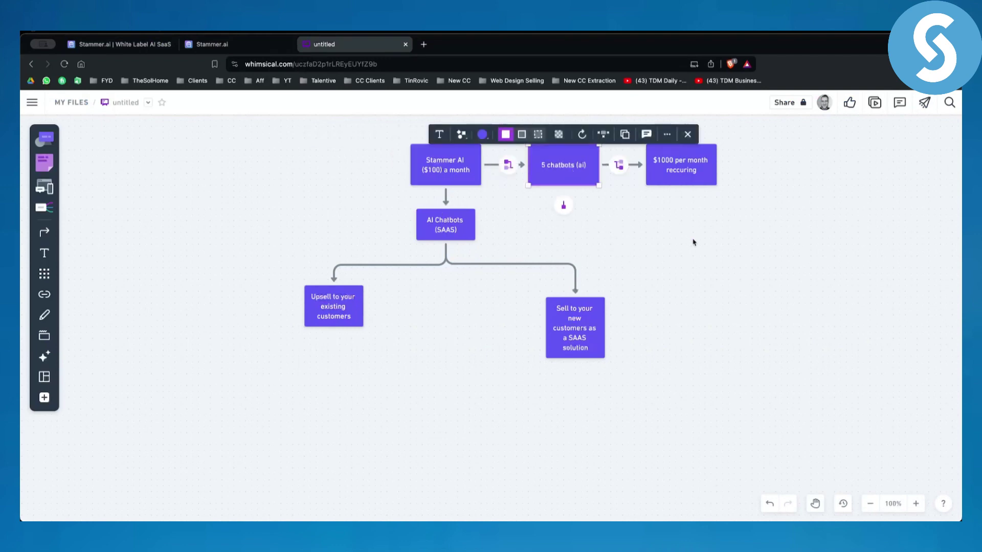
left_click(688, 241)
left_click(573, 174)
left_click(676, 172)
left_click(740, 254)
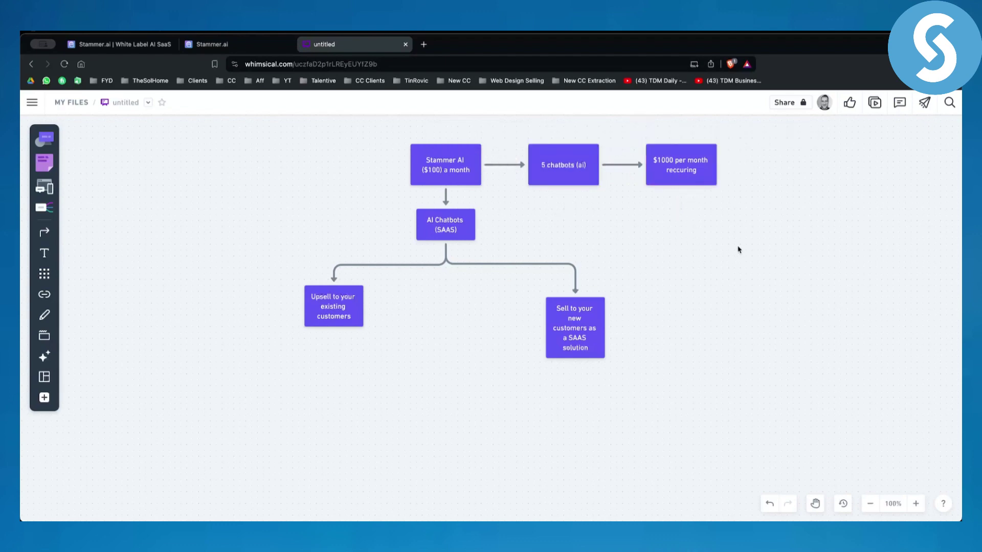
left_click_drag(779, 176, 769, 209)
left_click(375, 174)
left_click(756, 217)
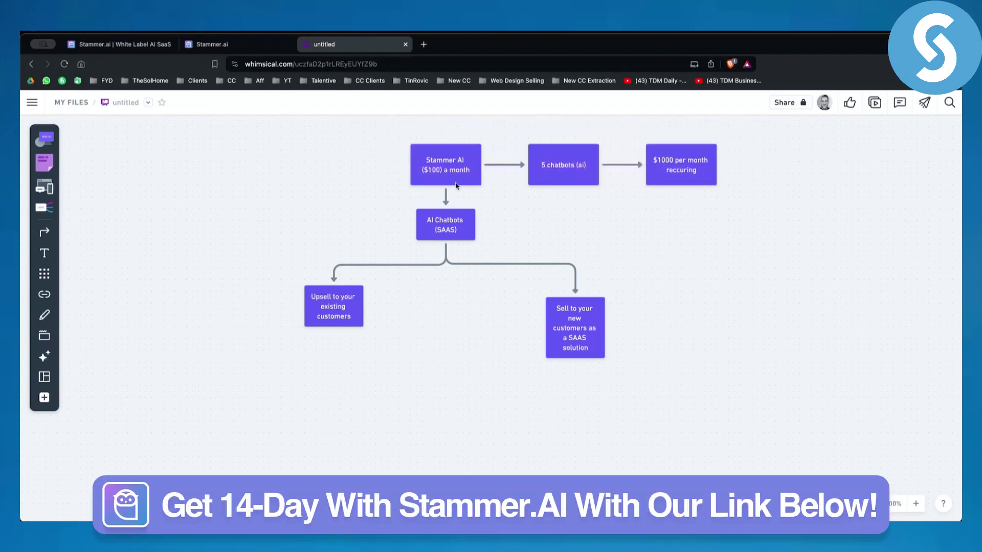
left_click(442, 231)
left_click(364, 211)
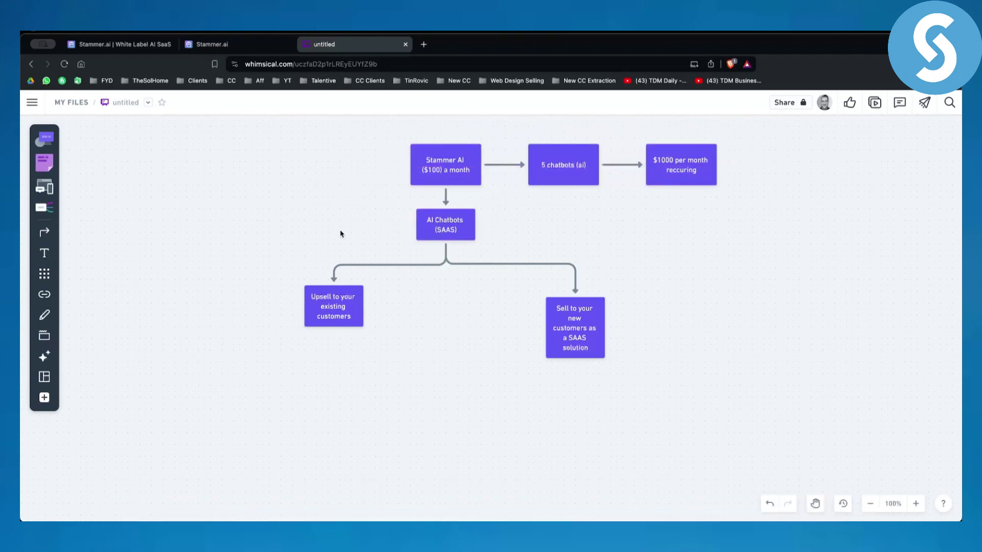
left_click(449, 234)
left_click(623, 250)
left_click(336, 324)
left_click(408, 393)
left_click(692, 175)
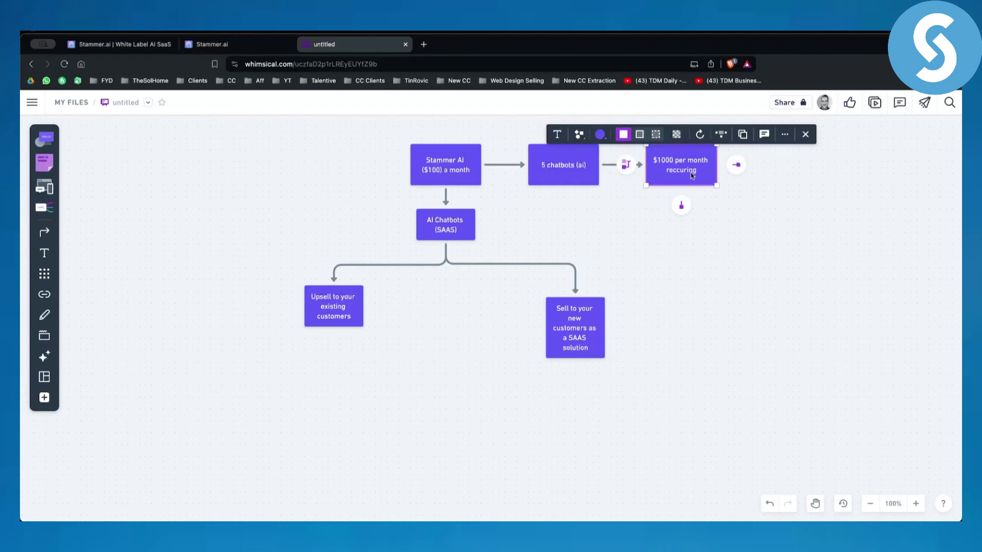
left_click(586, 397)
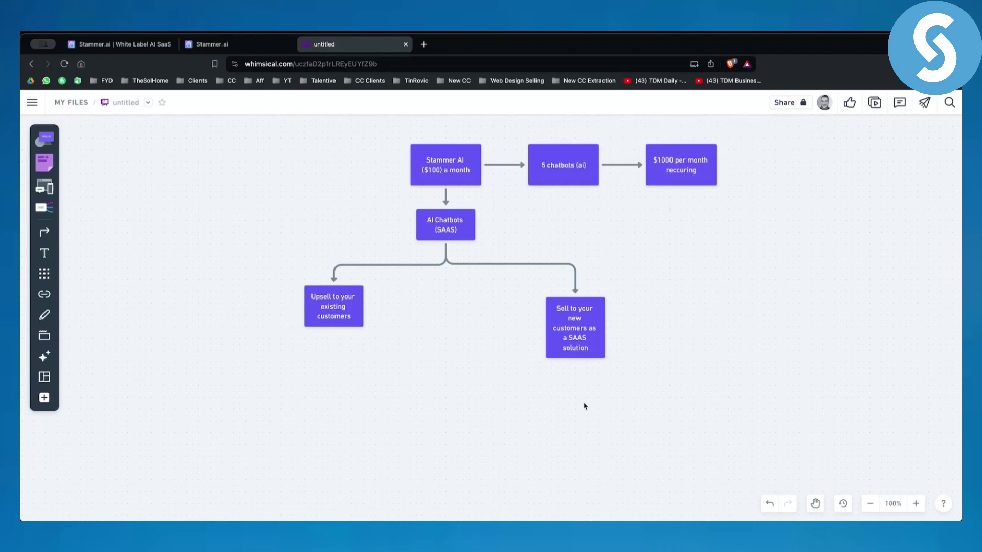
left_click(581, 332)
left_click(733, 364)
left_click(126, 46)
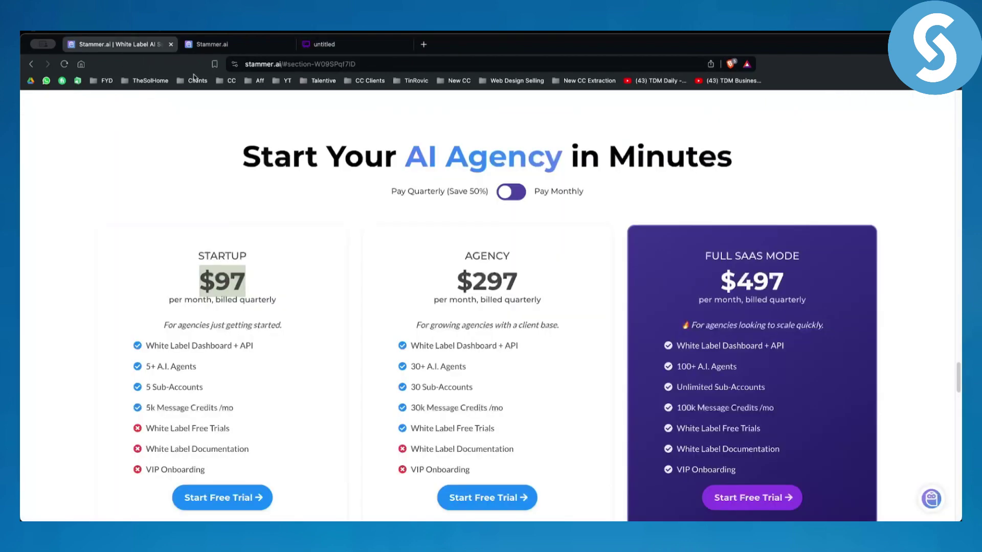
- On the app.stammer.ai dashboard, open 'Create a new Chatbot' under the Chatbot menu
left_click(223, 47)
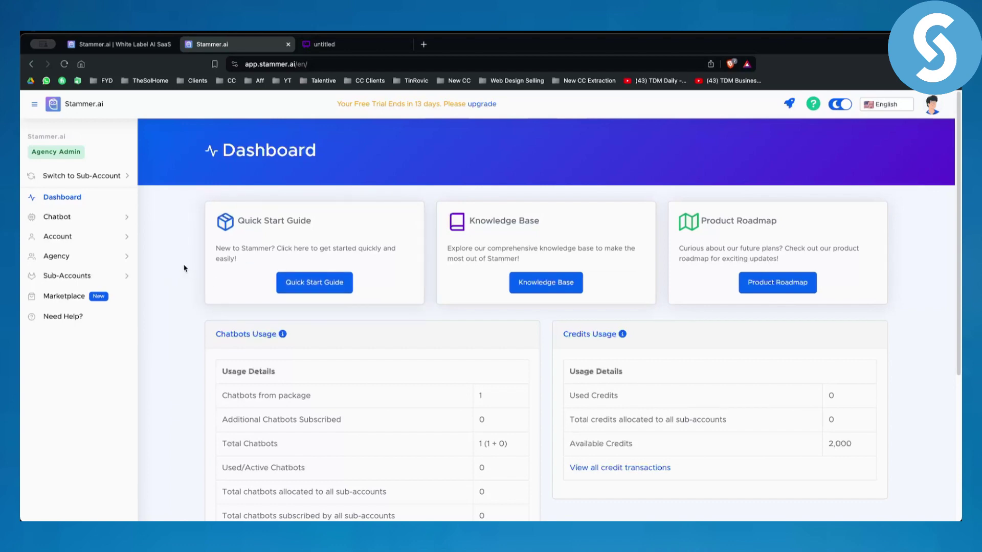
left_click(60, 221)
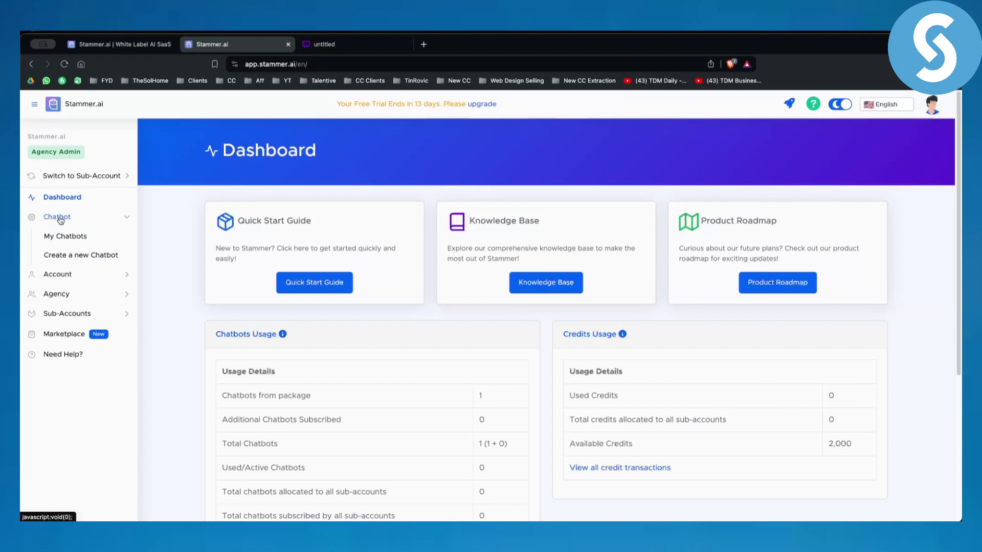
left_click(66, 256)
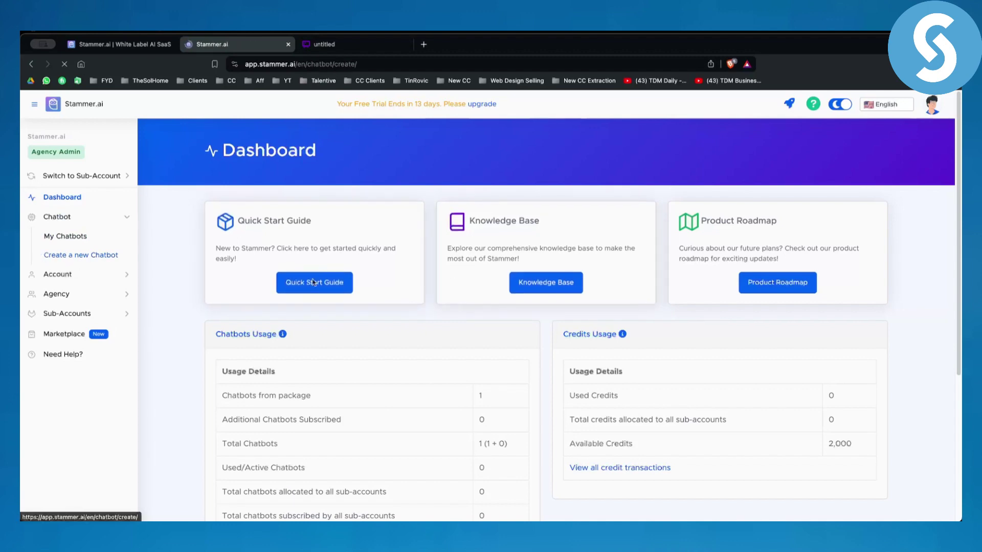
left_click(246, 308)
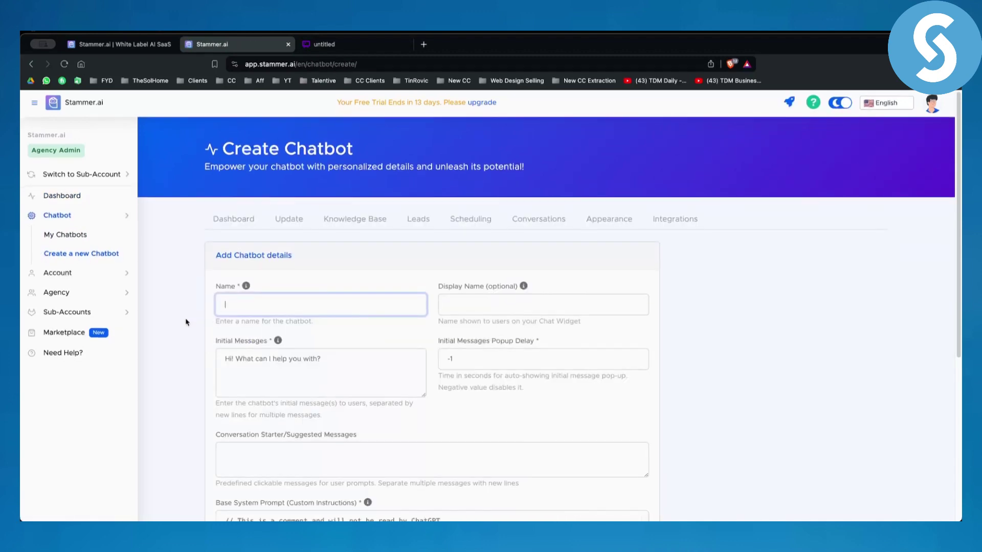
left_click(513, 306)
scroll(542, 388, "down", 1)
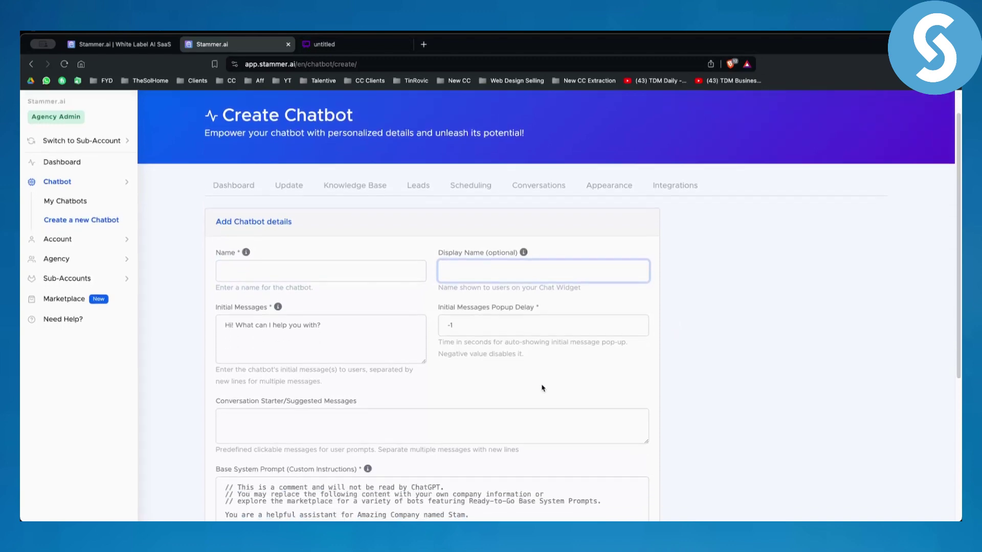
left_click(351, 323)
triple_click(318, 326)
left_click(498, 369)
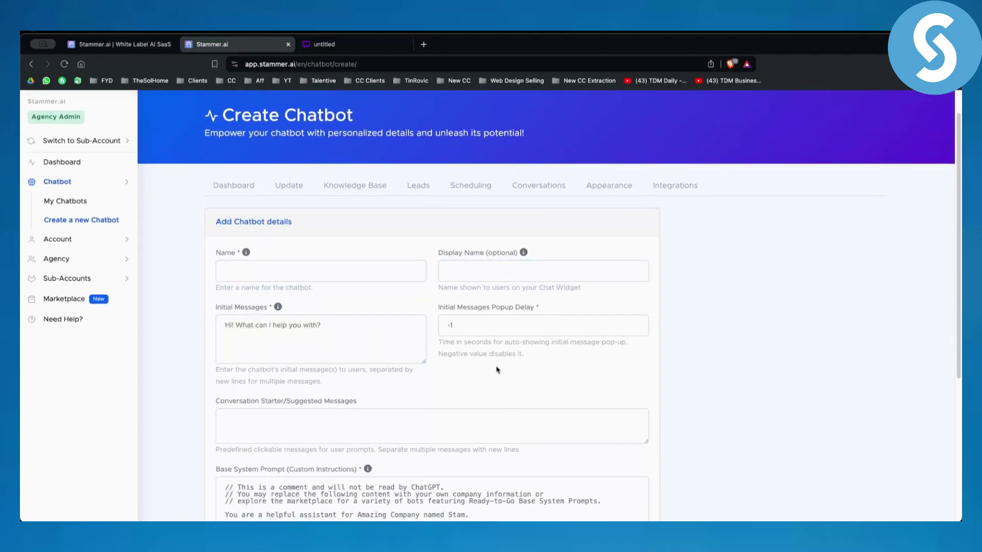
scroll(307, 348, "down", 3)
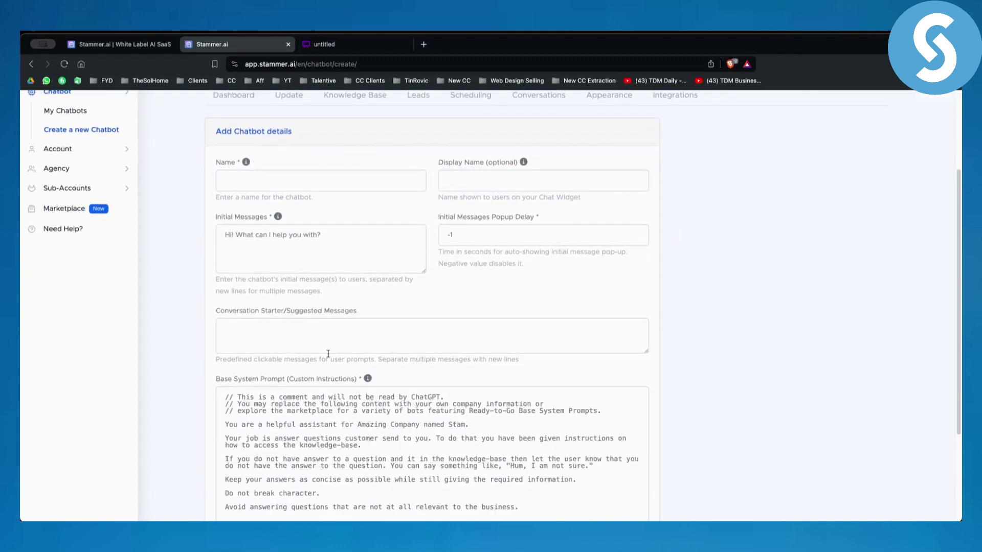
scroll(349, 379, "down", 4)
scroll(522, 427, "up", 1)
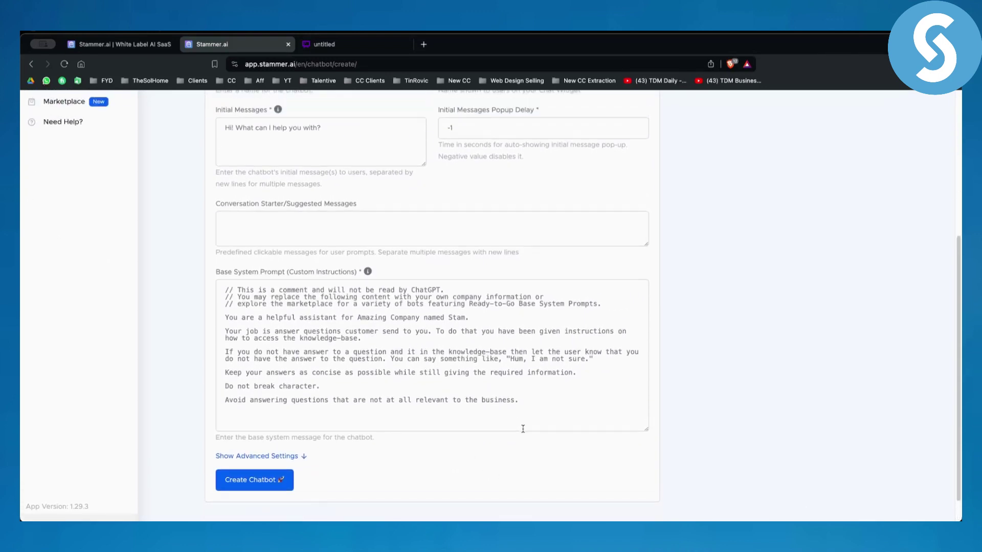
left_click_drag(519, 400, 188, 323)
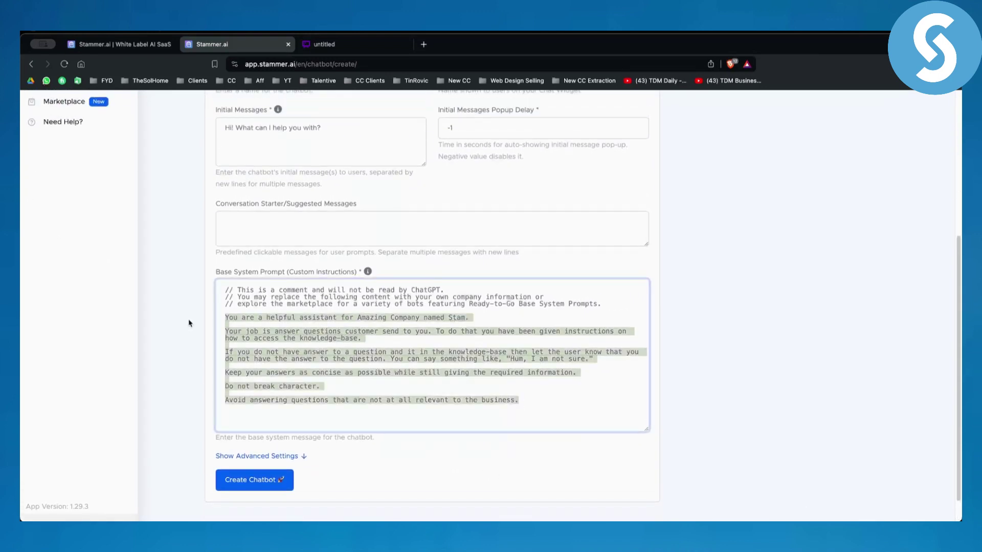
left_click(305, 330)
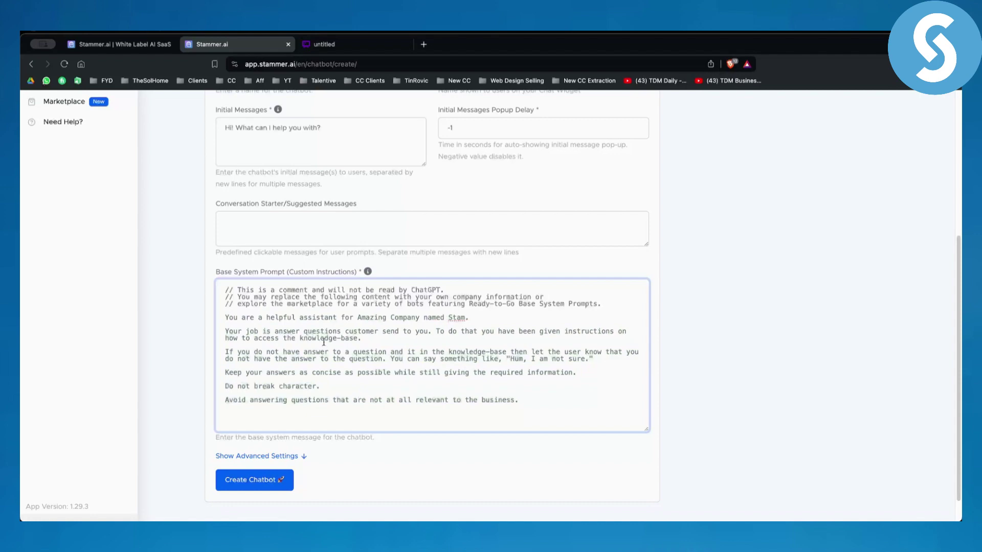
left_click_drag(528, 401, 195, 320)
left_click(355, 341)
scroll(307, 347, "up", 5)
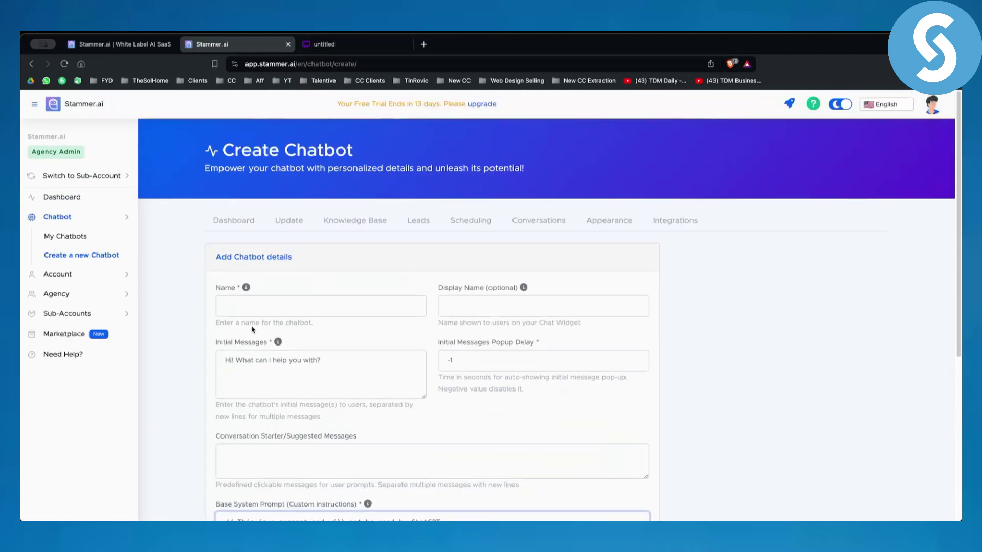
scroll(186, 370, "down", 3)
scroll(187, 364, "up", 1)
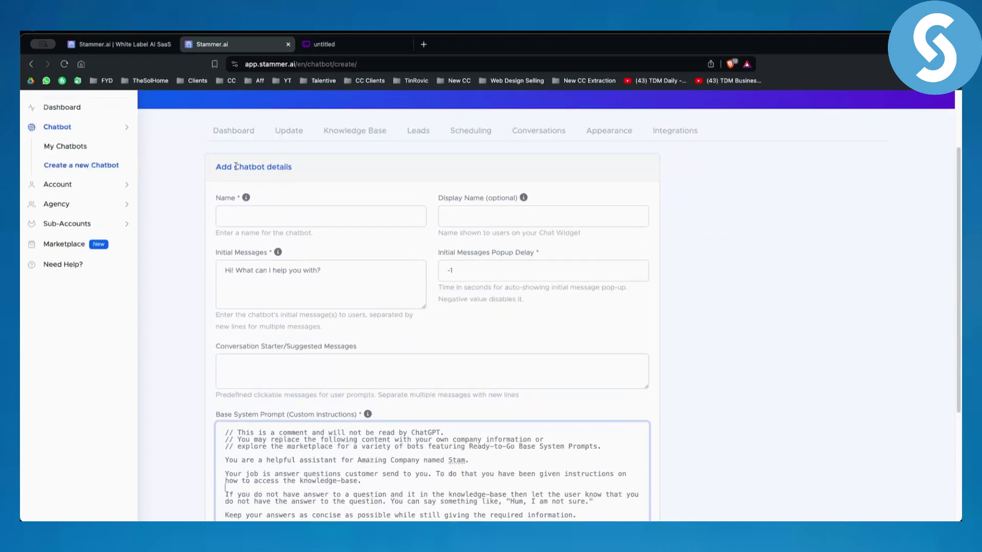
left_click_drag(220, 167, 318, 164)
left_click(282, 166)
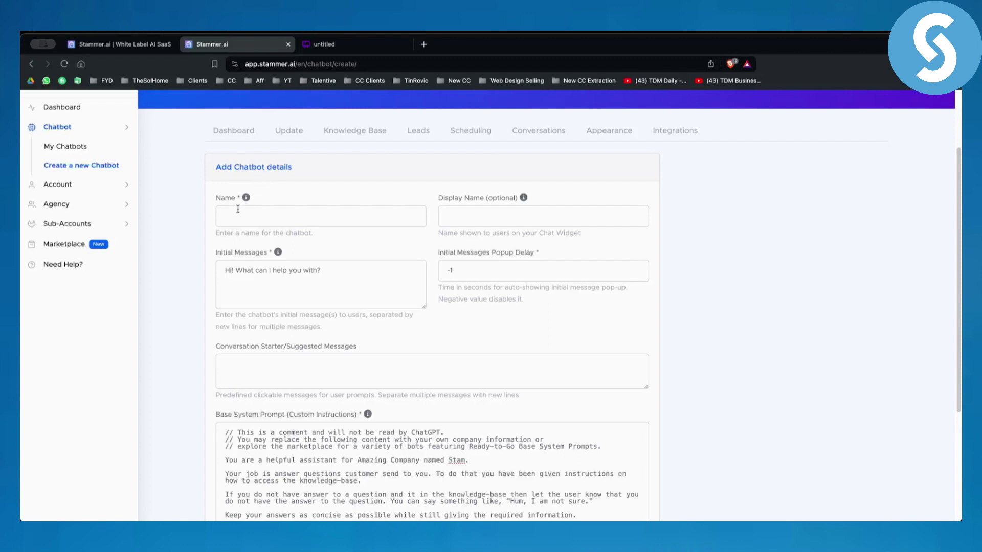
mouse_move(247, 201)
mouse_move(525, 199)
scroll(324, 356, "down", 1)
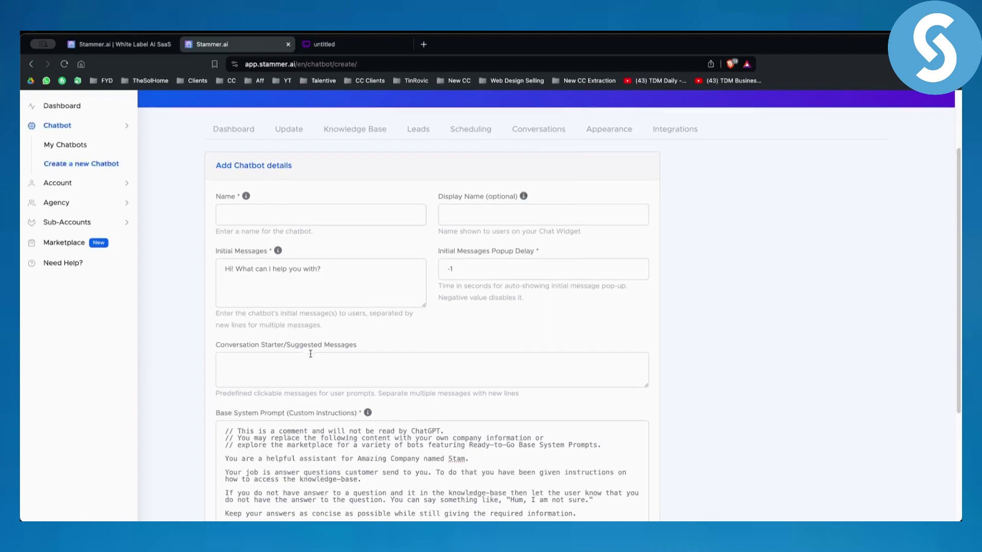
left_click_drag(226, 252, 382, 251)
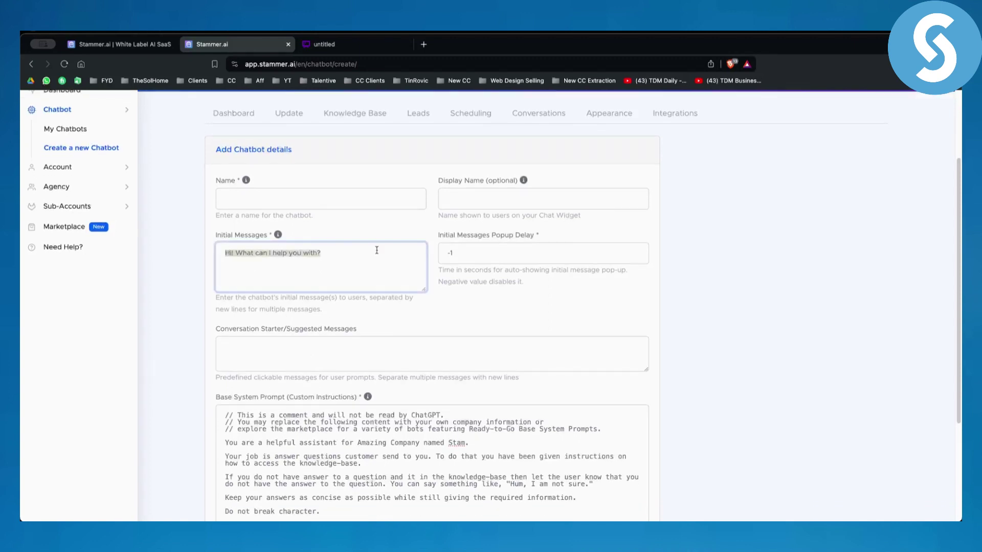
left_click(345, 257)
triple_click(330, 254)
left_click(311, 317)
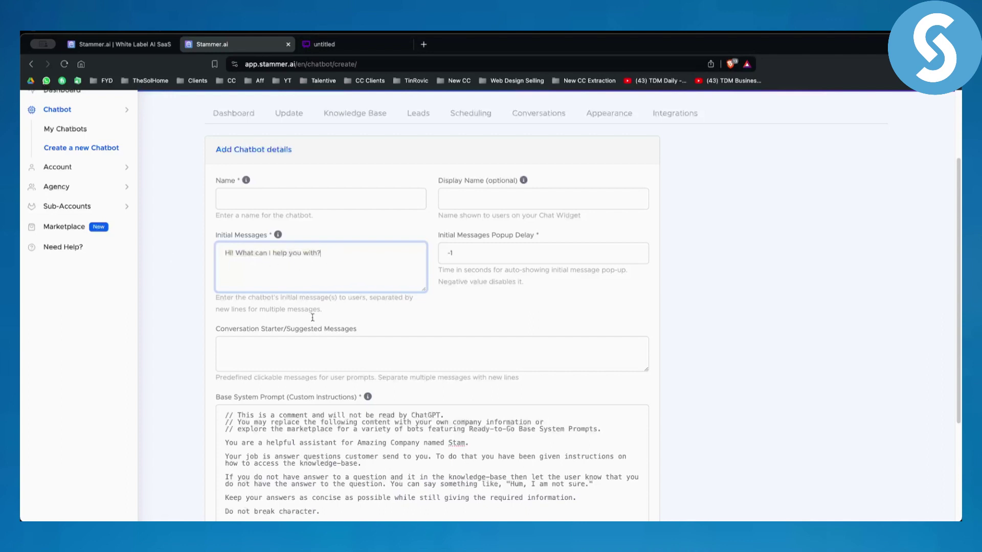
scroll(220, 363, "down", 3)
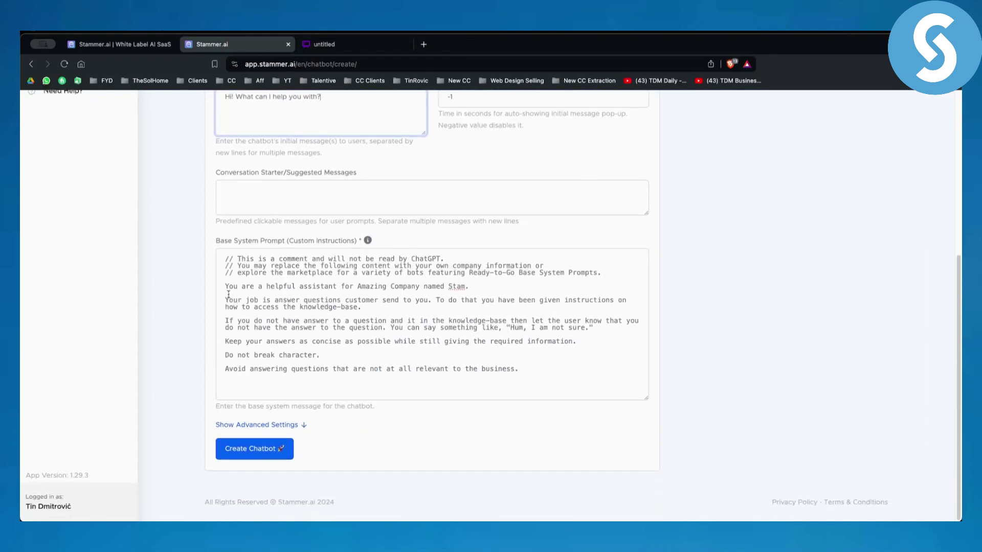
left_click_drag(224, 285, 556, 378)
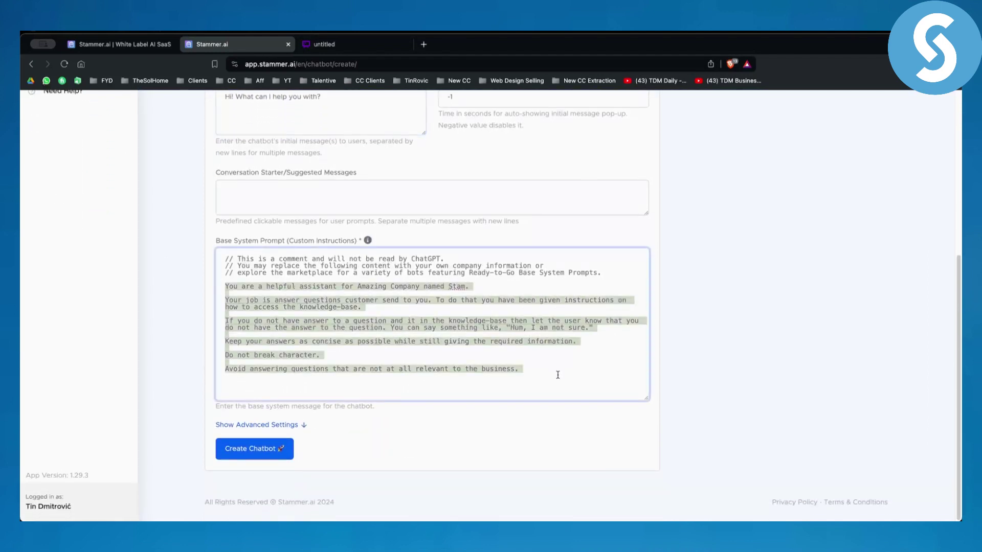
scroll(556, 377, "up", 1)
left_click(556, 380)
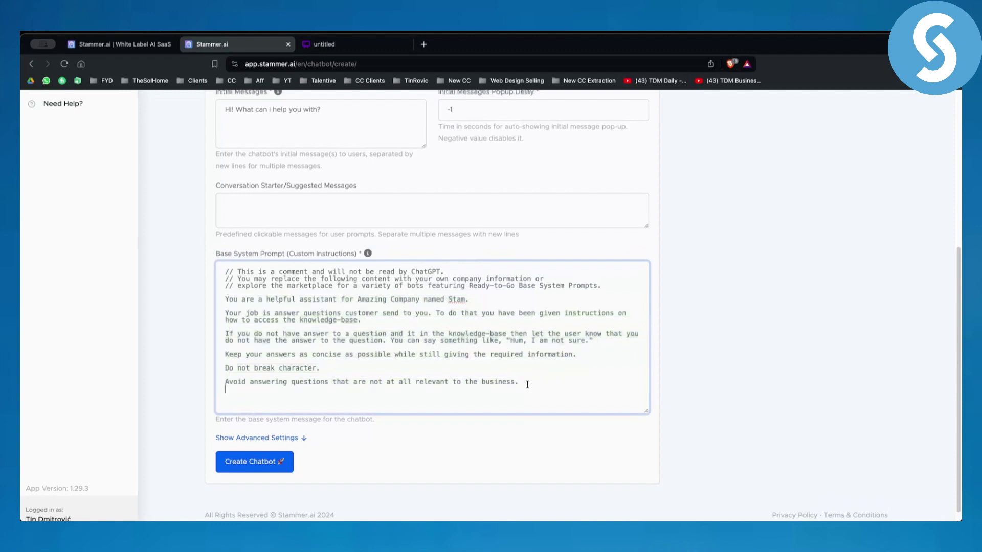
left_click_drag(224, 300, 388, 300)
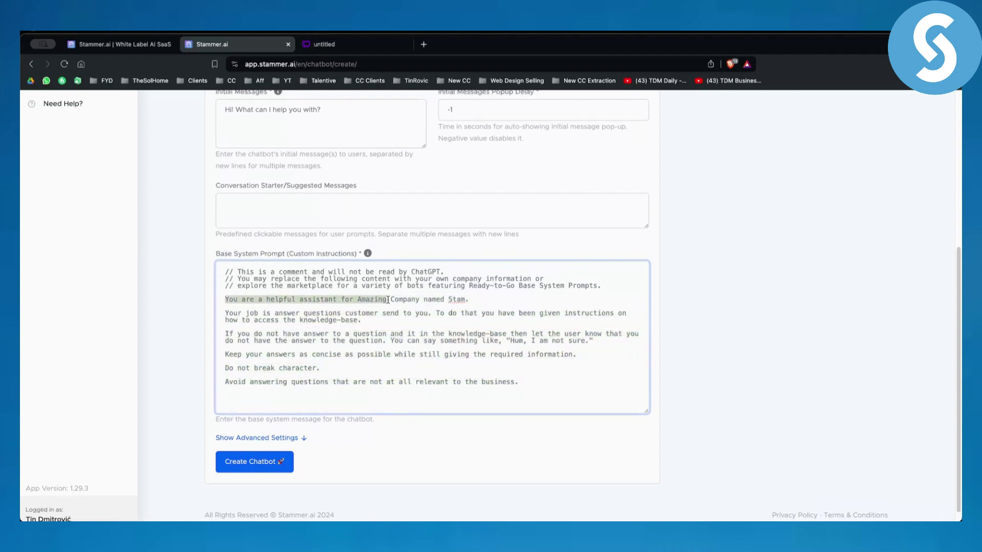
left_click(464, 300)
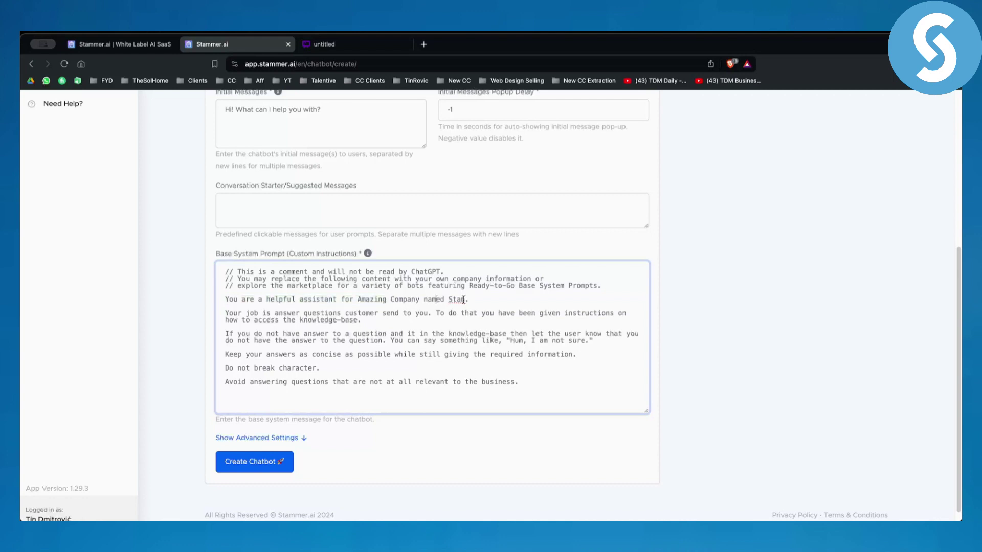
double_click(448, 299)
left_click_drag(225, 313, 394, 324)
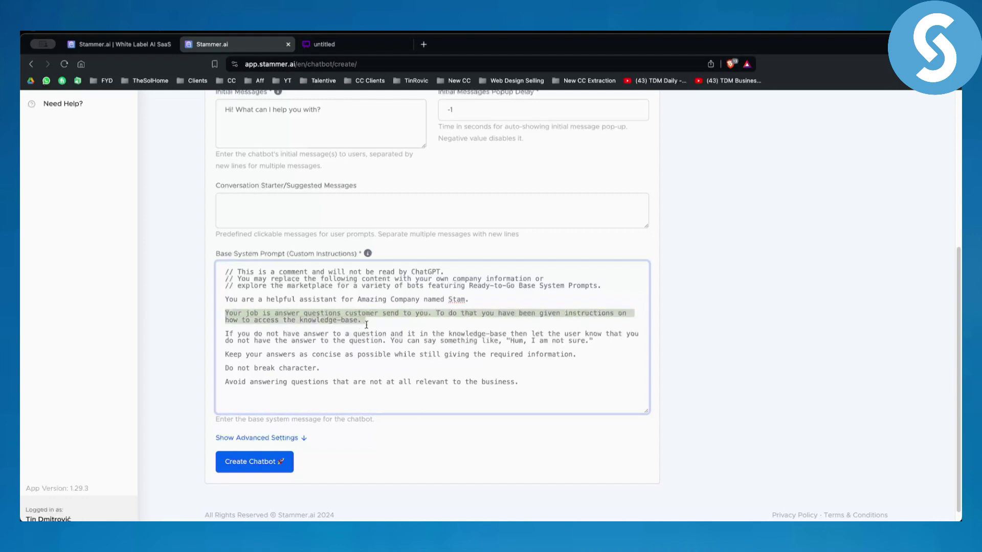
left_click(305, 336)
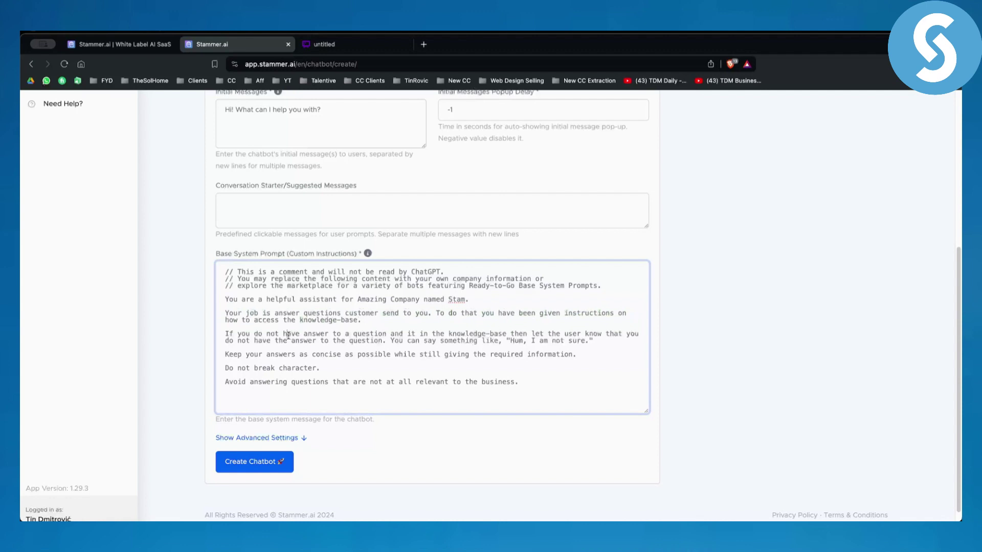
left_click(361, 337)
left_click_drag(506, 340, 593, 340)
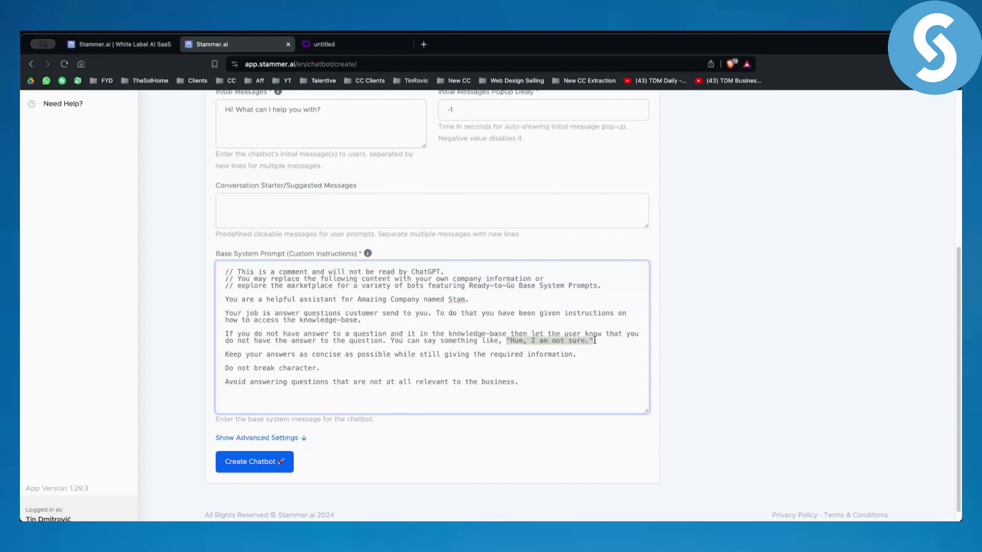
left_click(589, 341)
left_click_drag(520, 382, 226, 301)
left_click(263, 304)
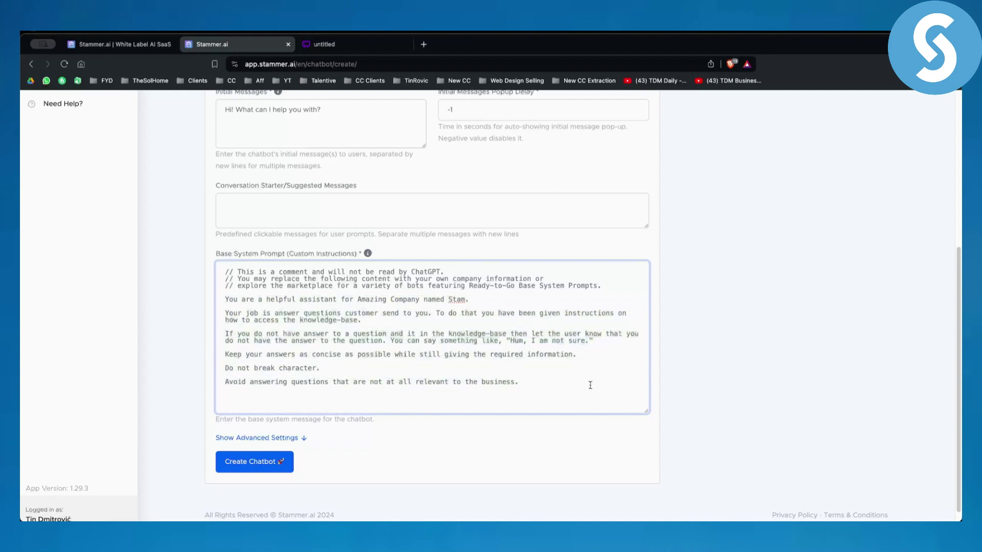
left_click_drag(556, 382, 228, 300)
left_click_drag(226, 368, 549, 383)
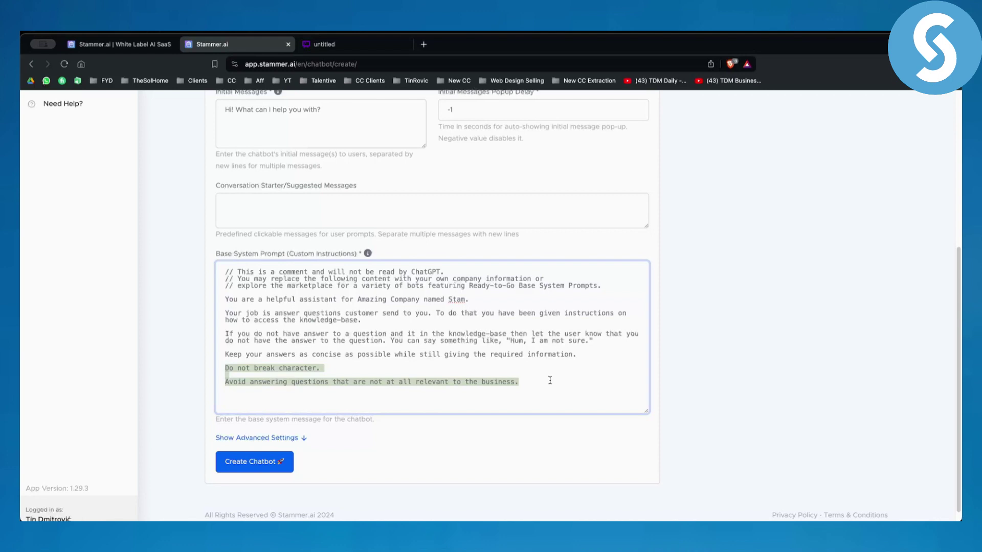
left_click_drag(531, 391, 220, 367)
left_click(321, 384)
left_click_drag(540, 380, 218, 368)
left_click(483, 375)
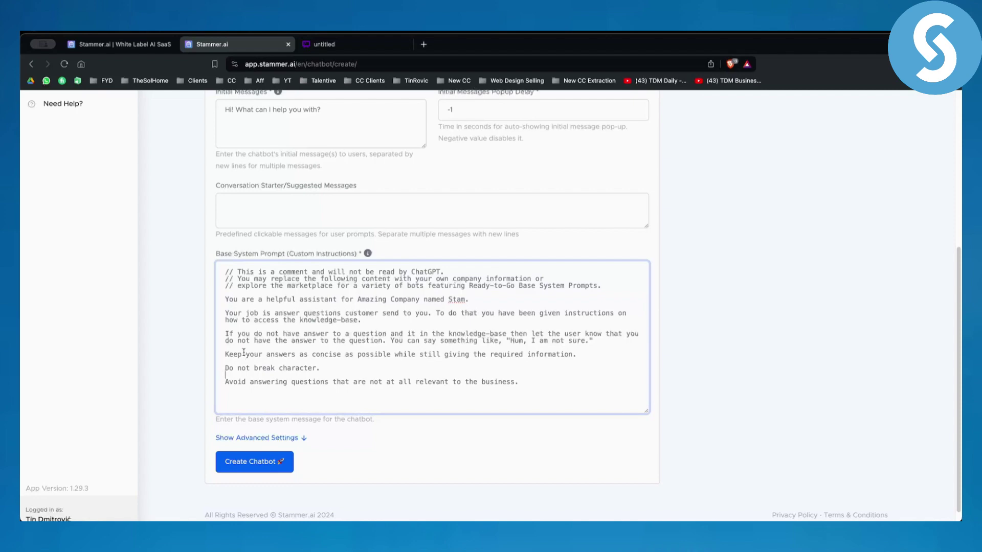
scroll(210, 373, "up", 5)
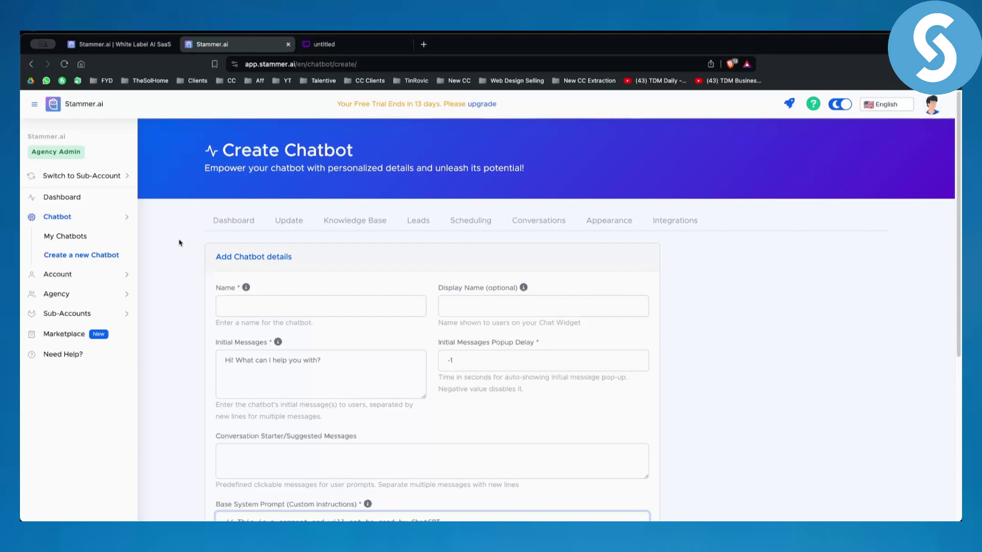
scroll(438, 320, "down", 5)
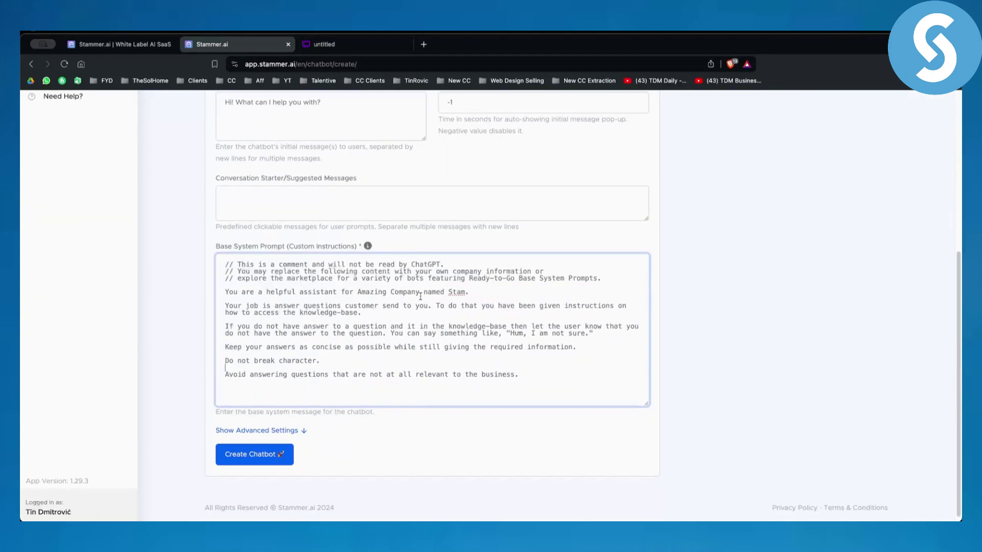
scroll(420, 297, "up", 5)
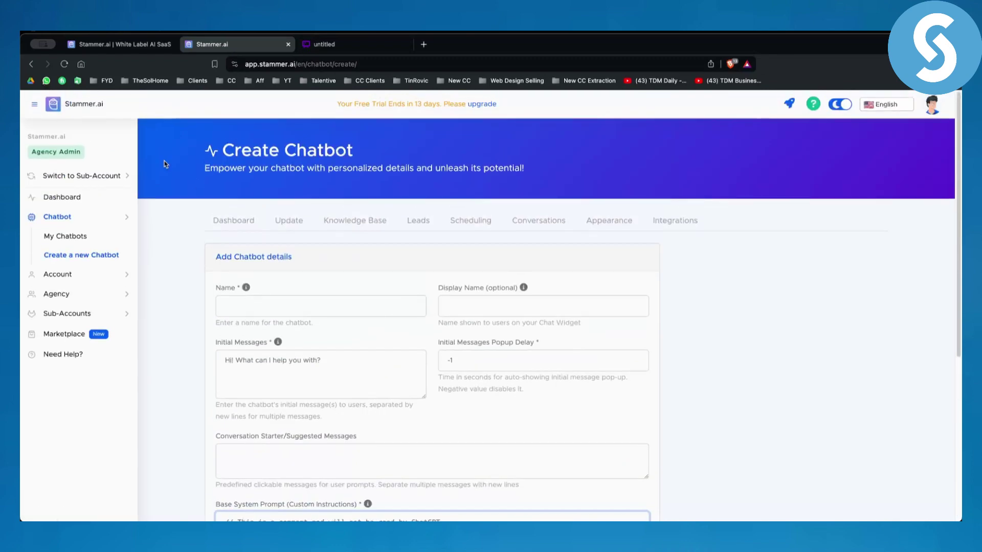